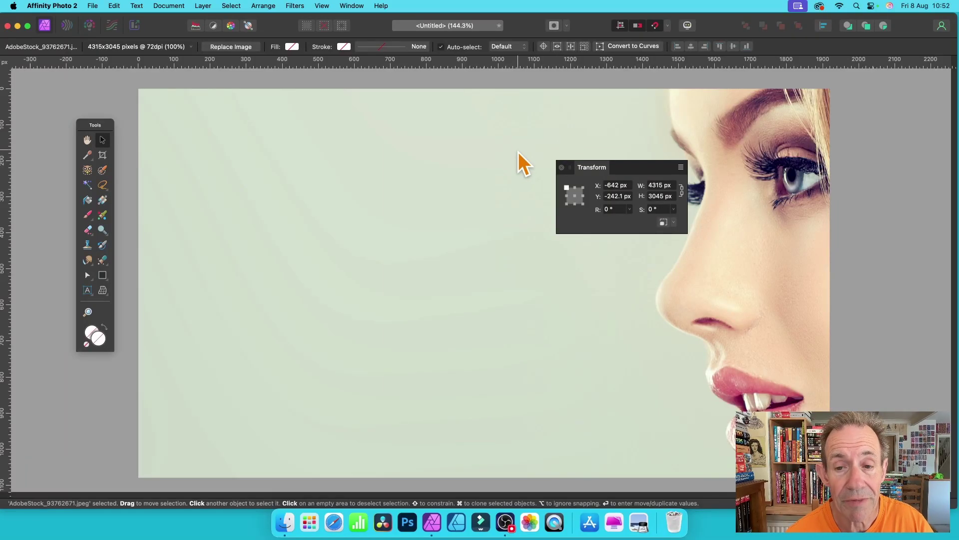
- Move the portrait onto the canvas and corner-scale it down to 4094 × 2889 px
mouse_move(381, 163)
mouse_down()
mouse_move(503, 210)
mouse_move(583, 255)
mouse_up()
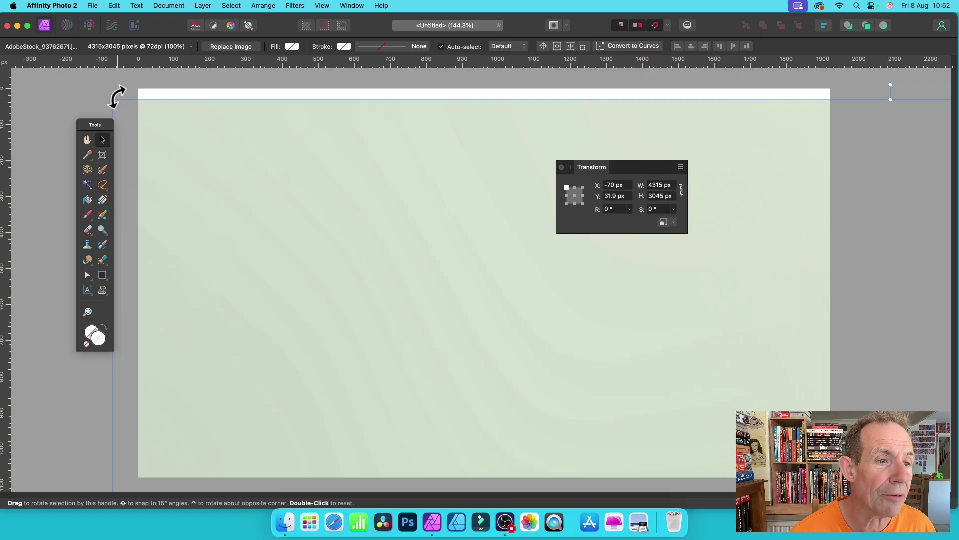
drag(114, 98, 223, 113)
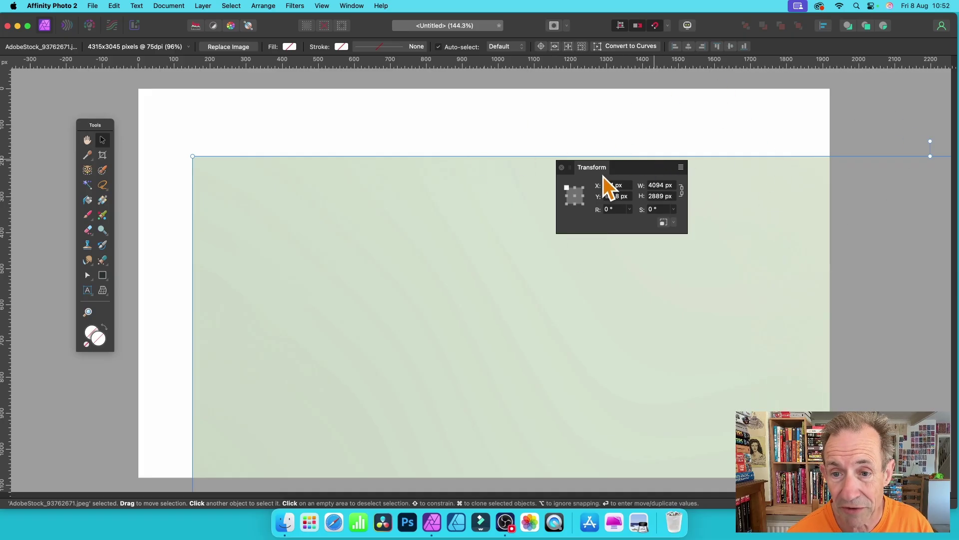
click(354, 5)
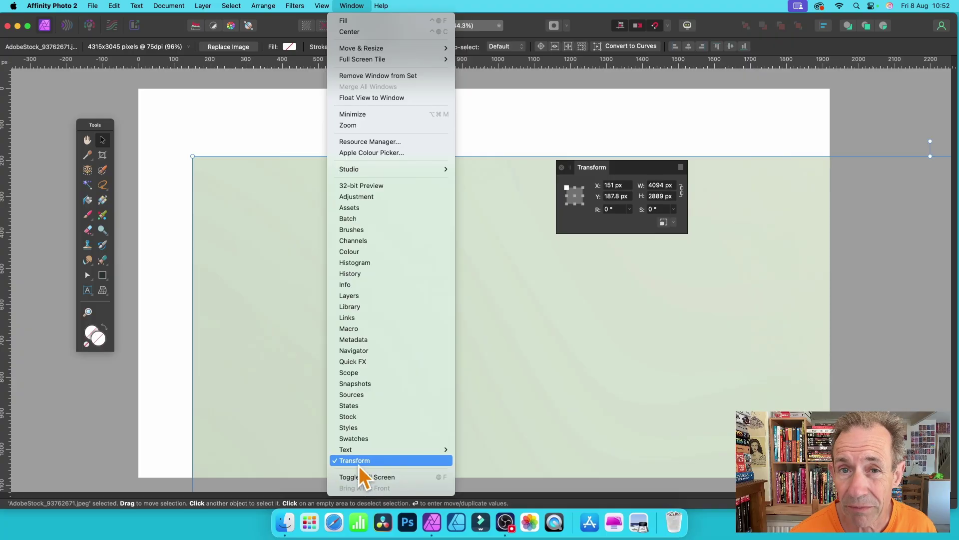
click(641, 180)
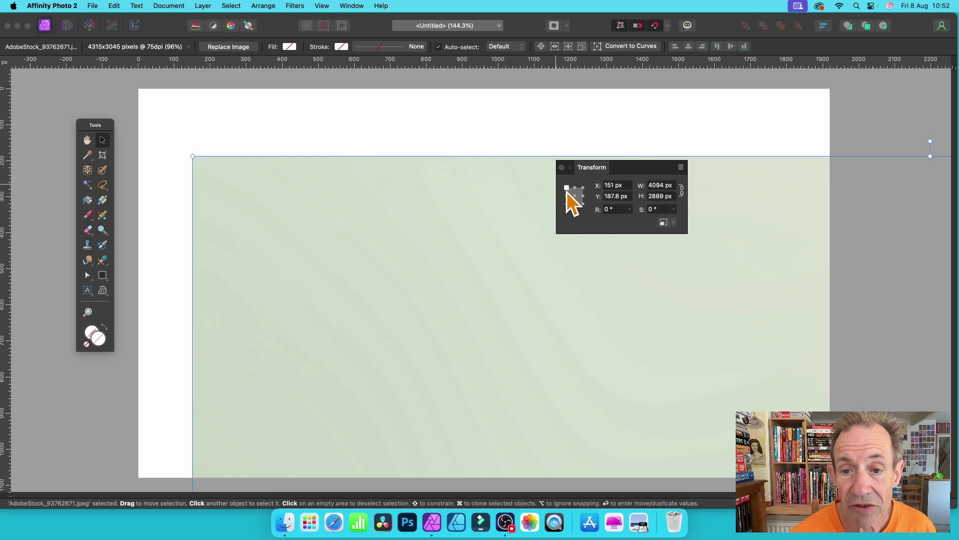
- Set the Transform panel X and Y positions to 0 px
click(618, 185)
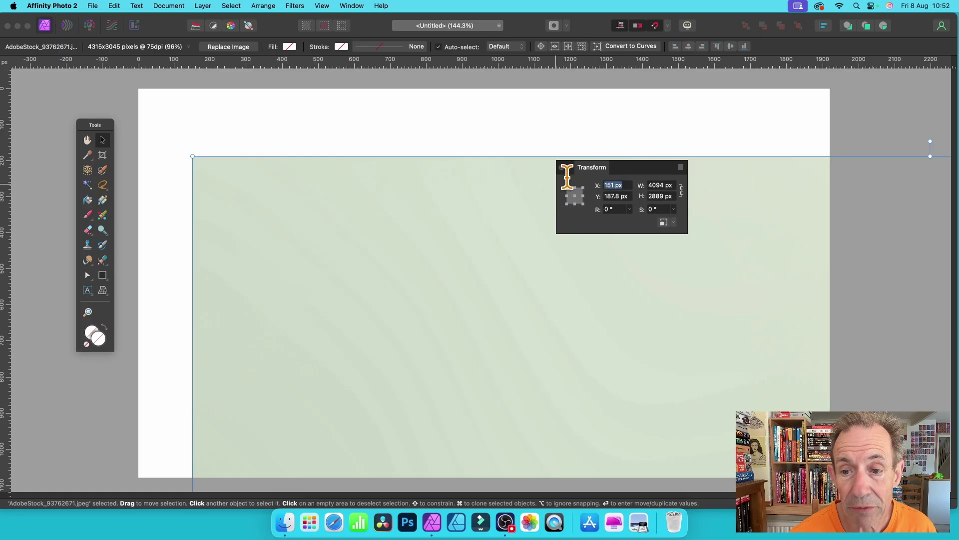
text(0)
key(Tab)
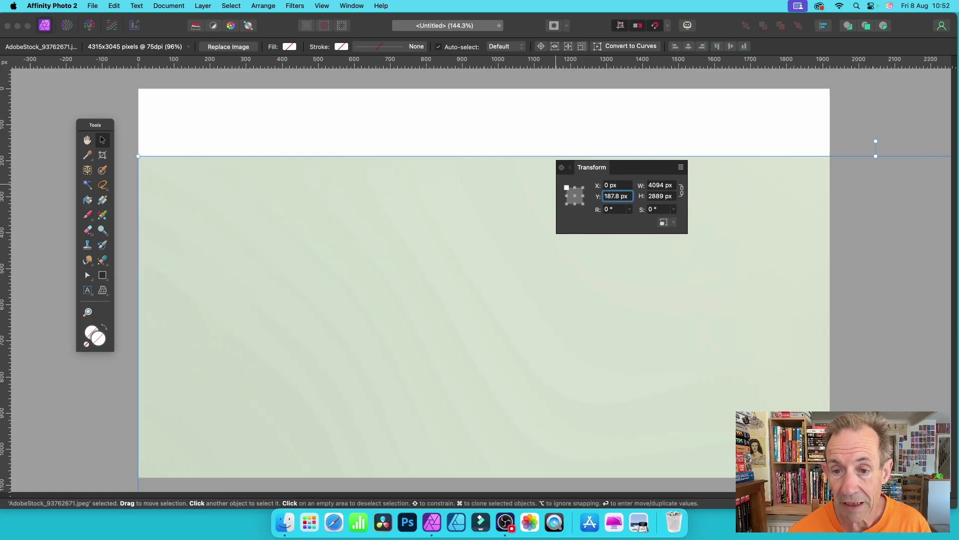
text(0)
key(Tab)
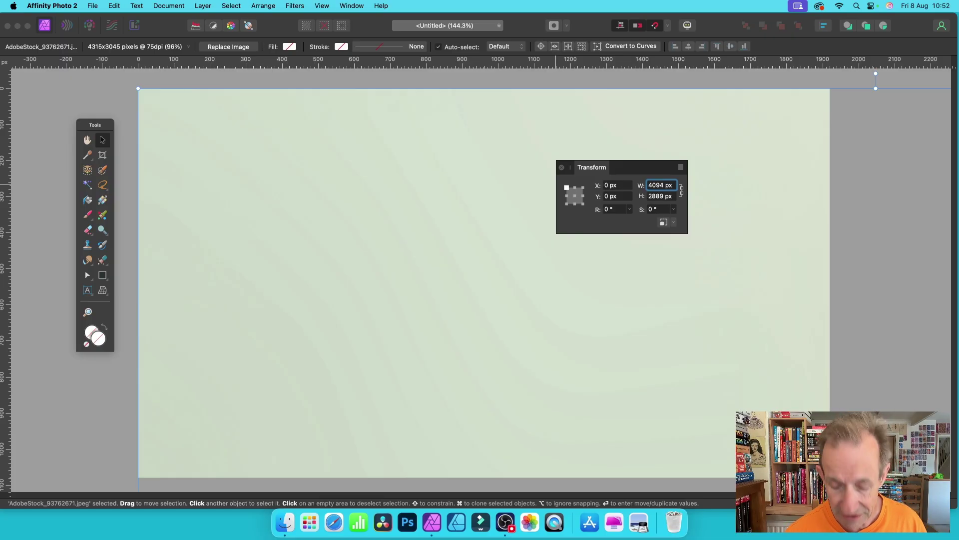
text(50)
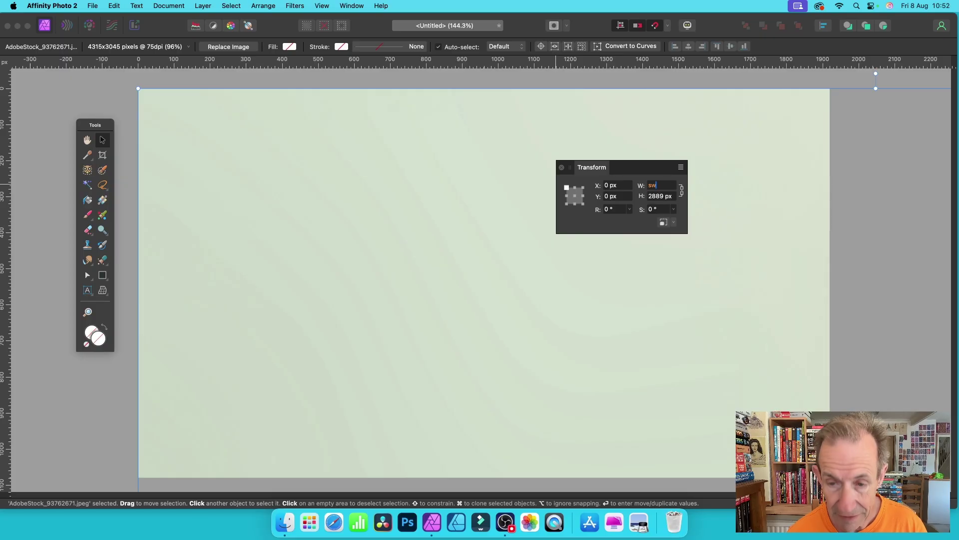
text(20)
- Apply a 1920 px width in the Transform panel, giving 1920 × 1354.9 px
key(Tab)
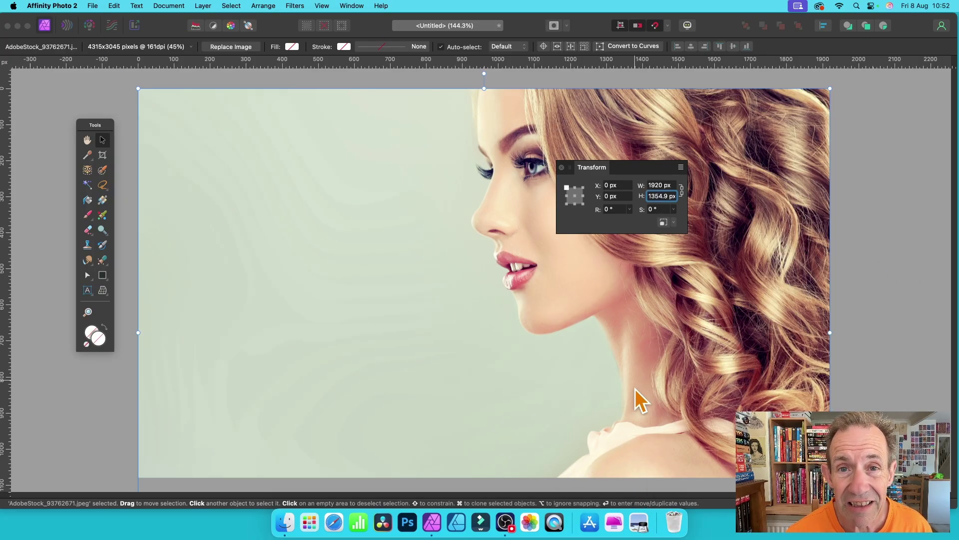
click(651, 196)
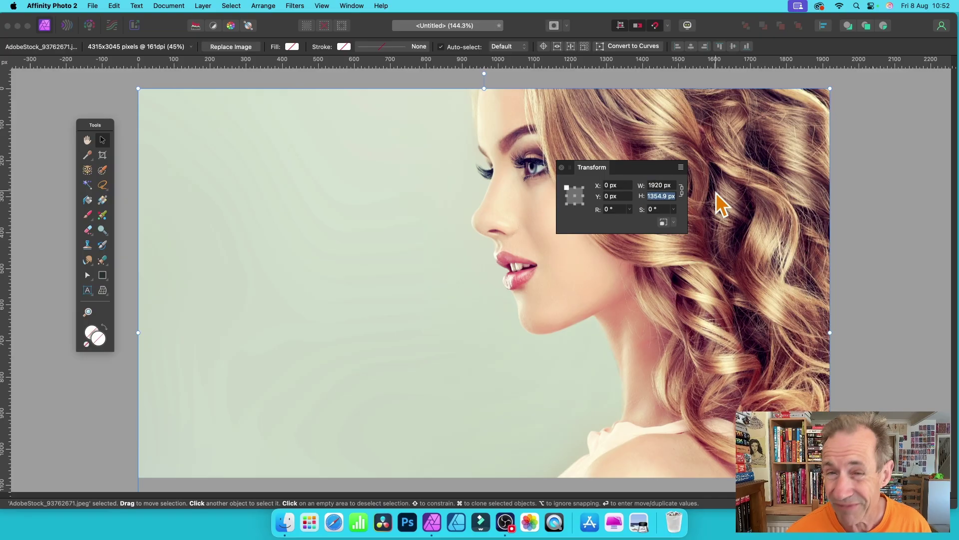
text(10)
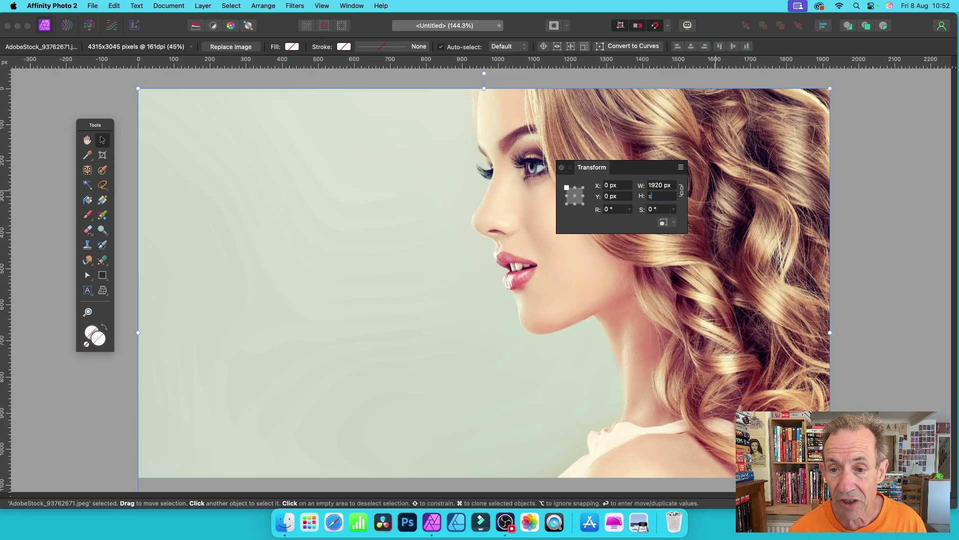
text(80)
key(Tab)
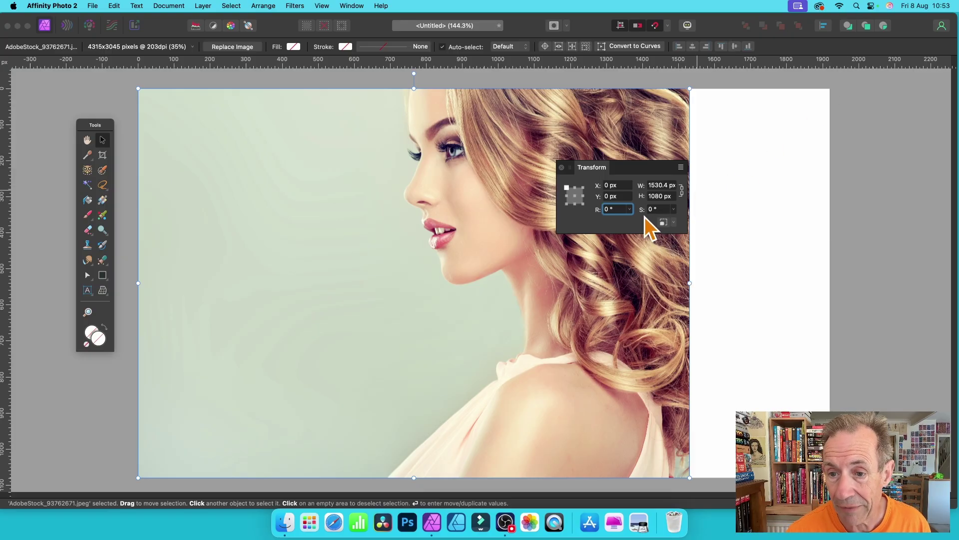
click(682, 188)
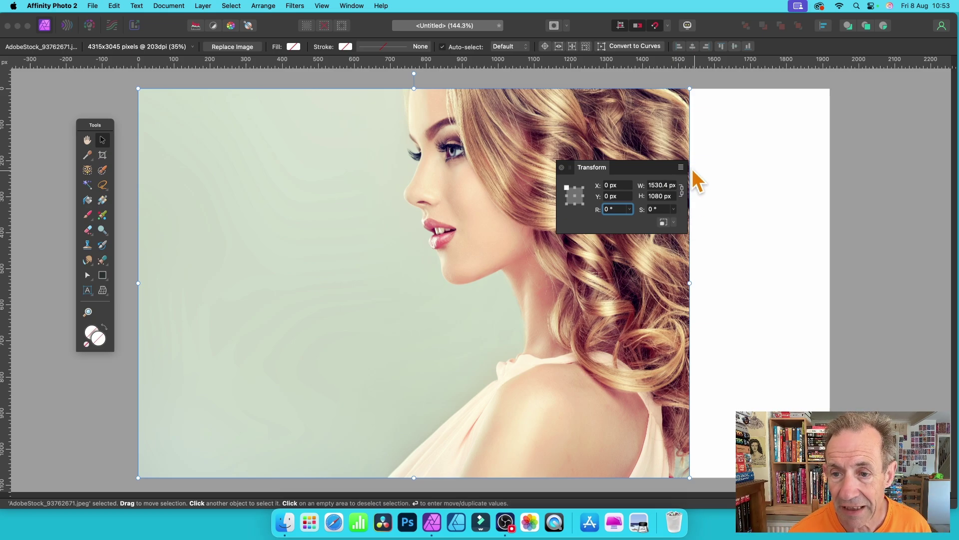
click(648, 187)
text(1920)
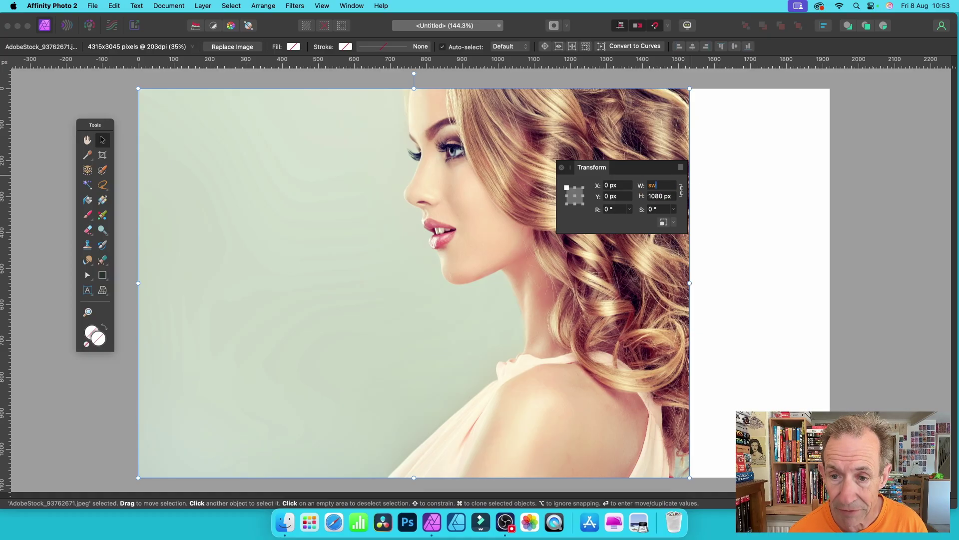
key(Tab)
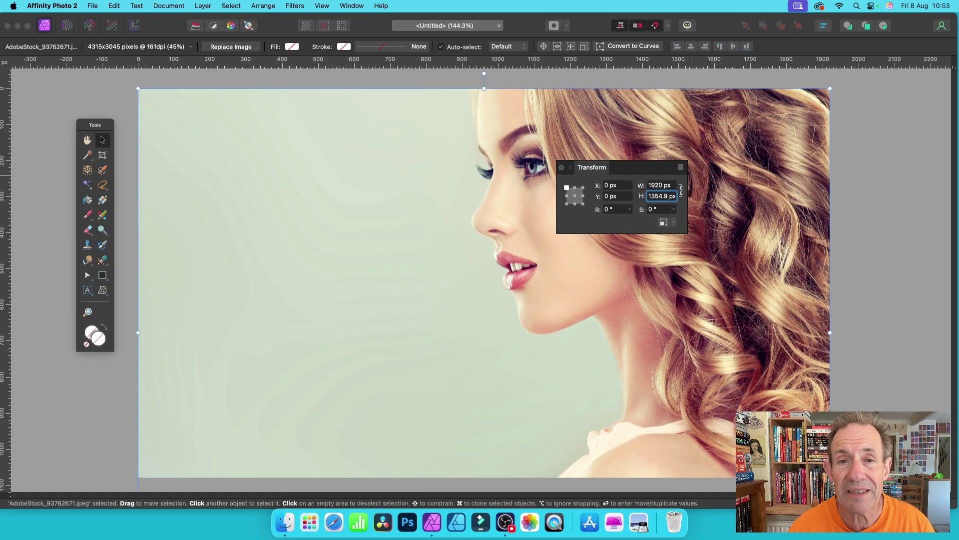